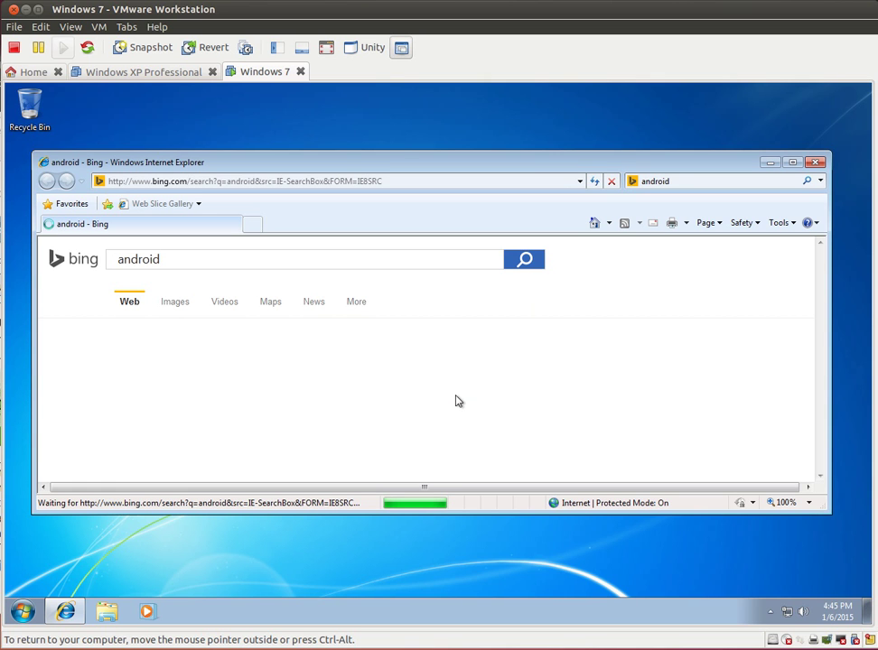
pyautogui.scroll(-3, 456, 401)
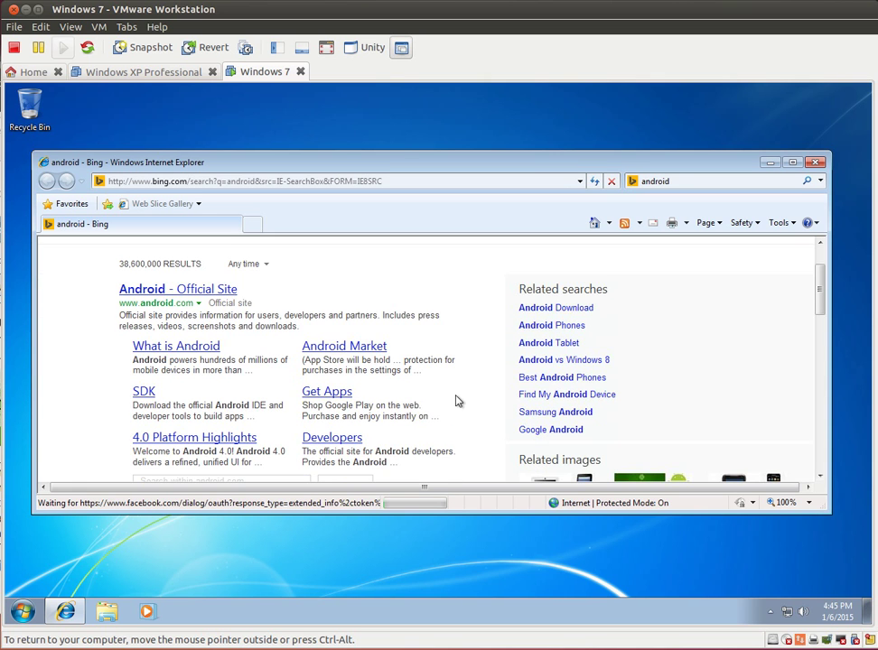
pyautogui.scroll(-2, 187, 391)
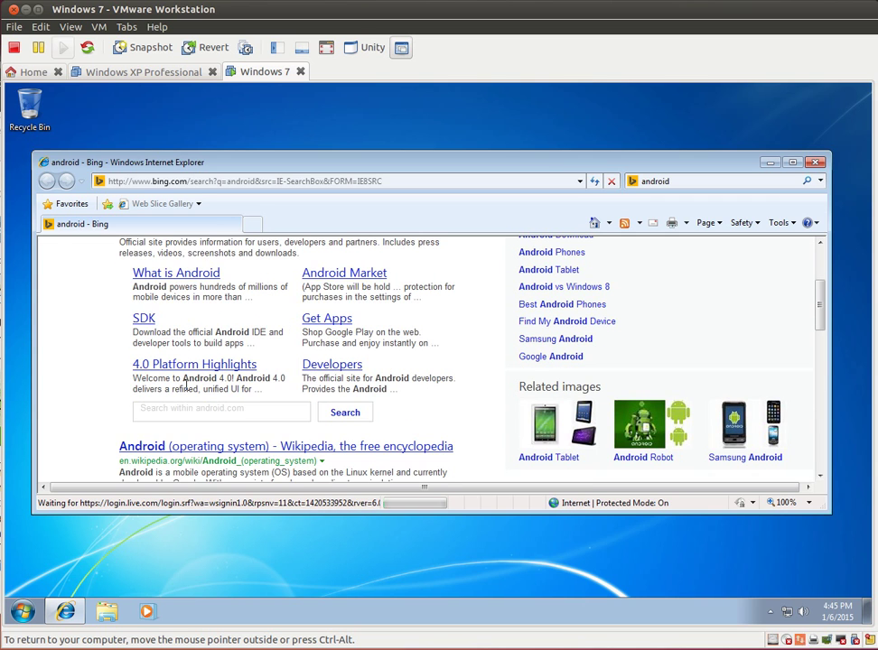
pyautogui.scroll(1, 190, 333)
pyautogui.click(193, 255)
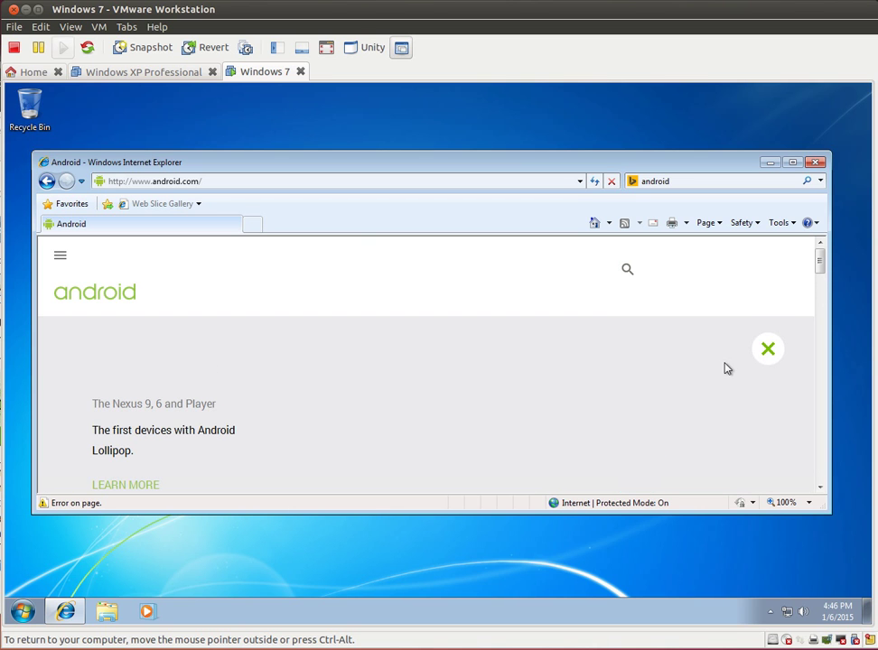
pyautogui.click(47, 180)
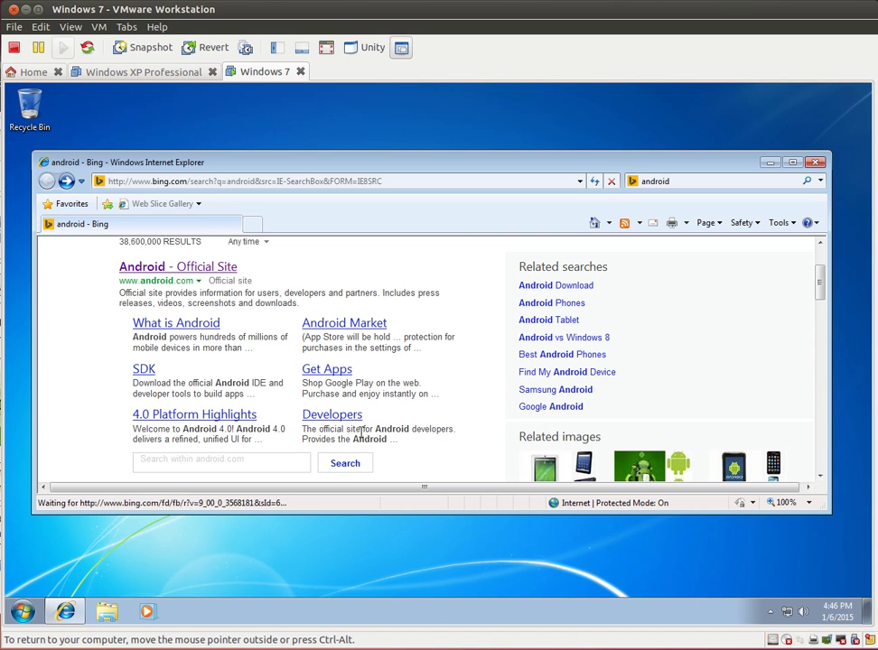
# Open the Android Developers site from the search results and go through Develop, Tools and Installing the SDK to the stand-alone SDK Tools downloads.
pyautogui.click(340, 415)
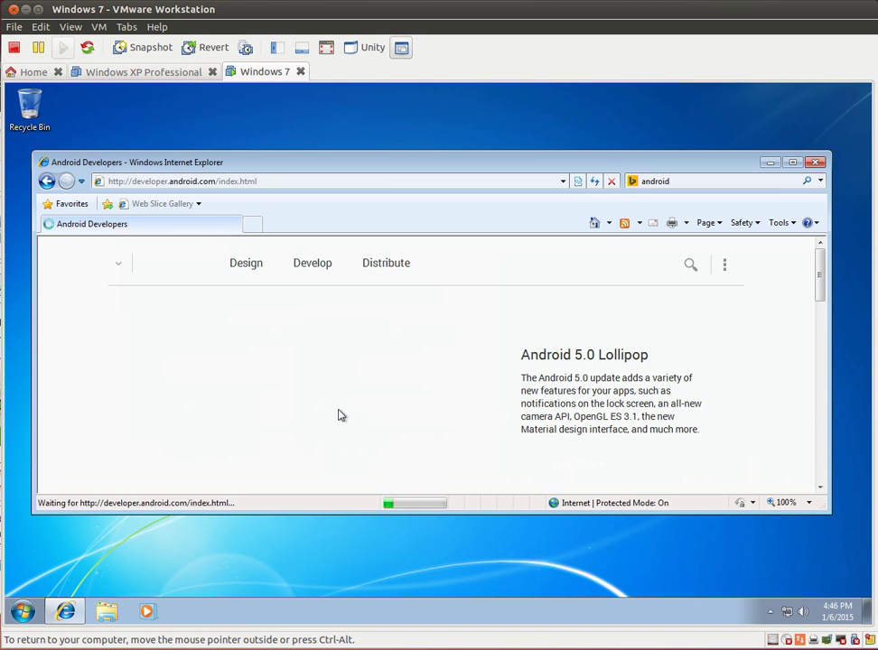
pyautogui.click(320, 264)
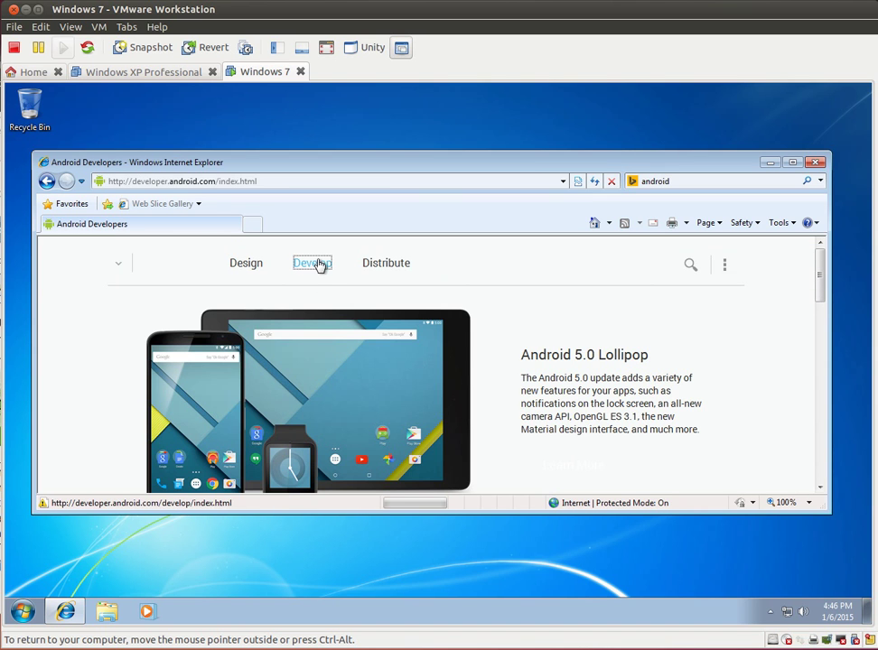
pyautogui.click(329, 310)
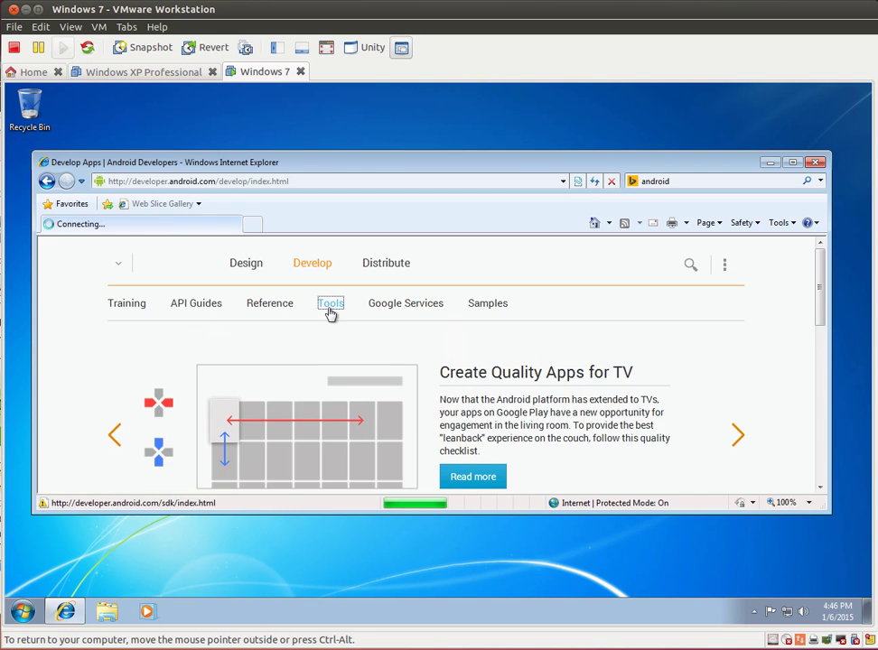
pyautogui.click(170, 368)
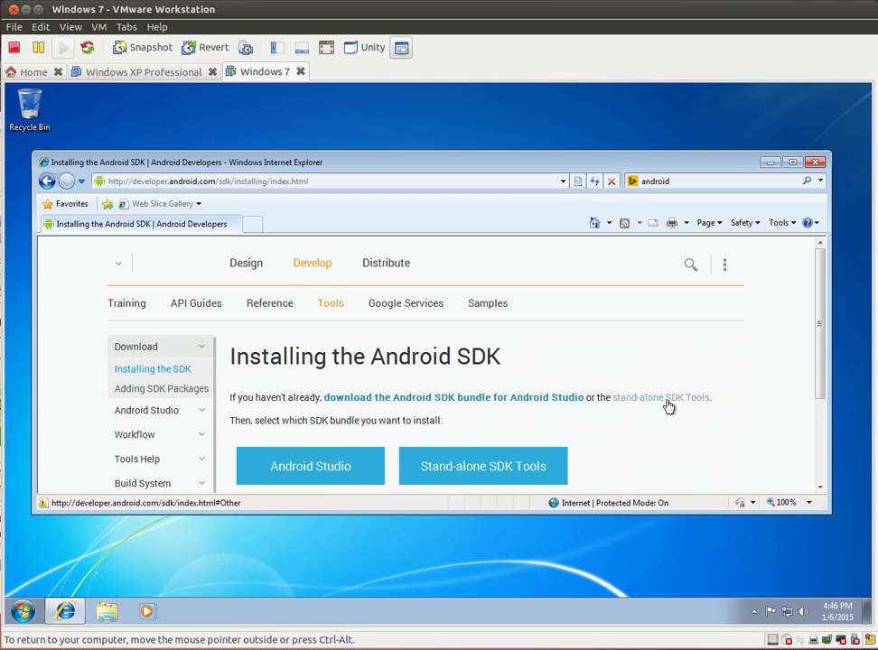
pyautogui.moveTo(738, 399); pyautogui.dragTo(624, 409)
pyautogui.click(657, 405)
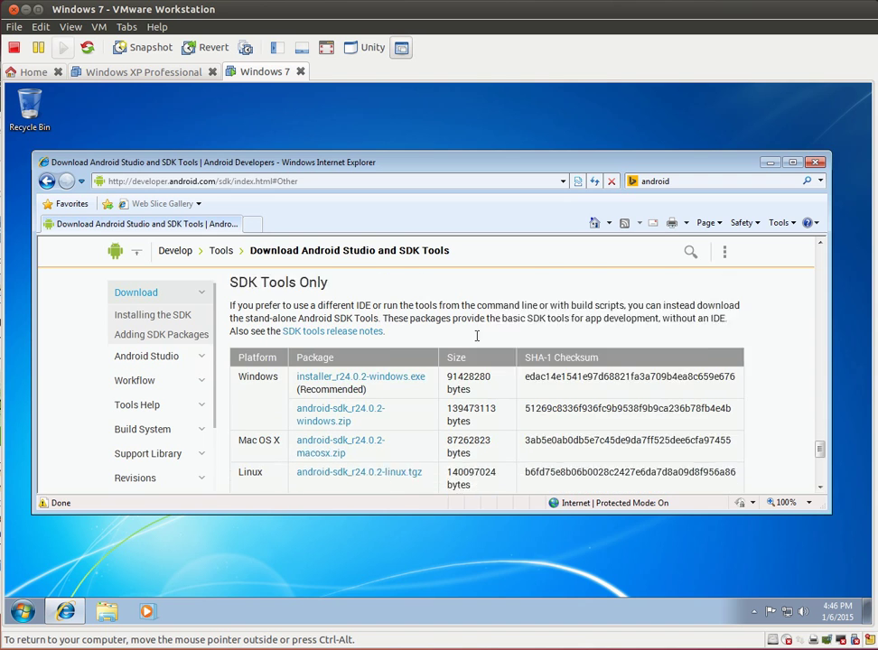
# Examine the Windows packages in the SDK Tools Only download table and move the browser window higher on the desktop.
pyautogui.moveTo(361, 401); pyautogui.dragTo(298, 349)
pyautogui.click(418, 403)
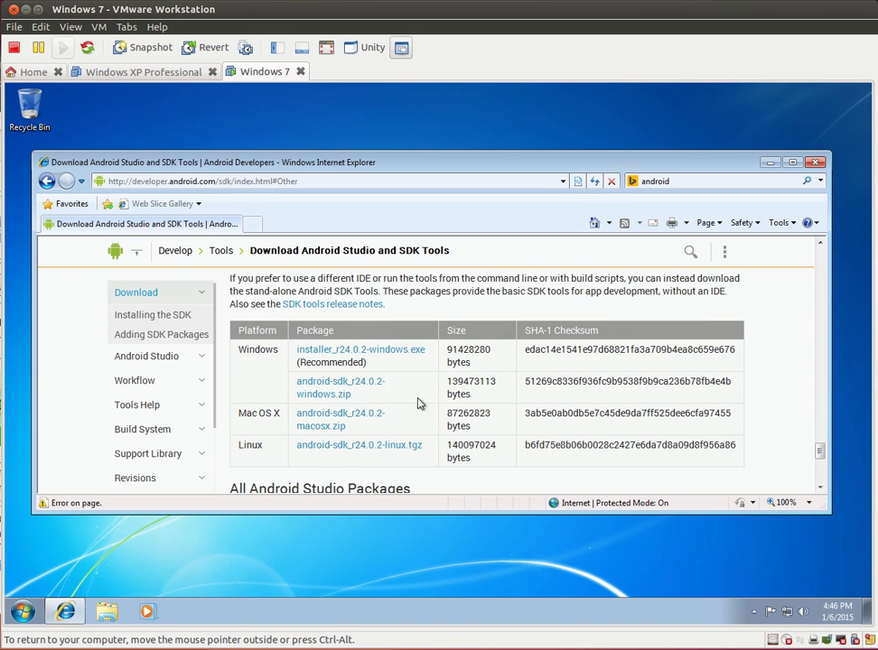
pyautogui.scroll(-2, 424, 398)
pyautogui.scroll(3, 436, 387)
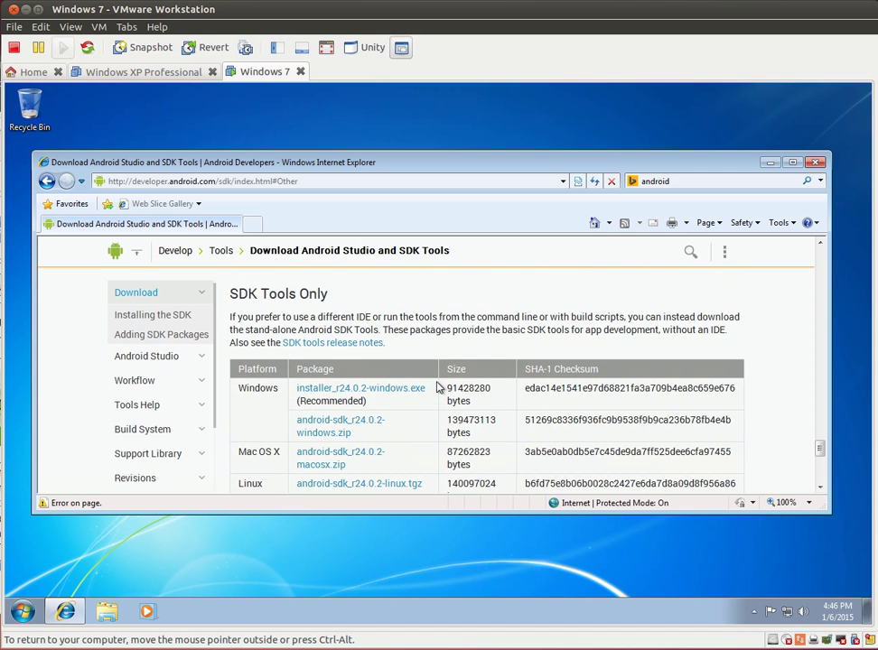
pyautogui.moveTo(454, 166); pyautogui.dragTo(467, 102)
pyautogui.scroll(1, 469, 284)
pyautogui.scroll(-1, 470, 283)
# Open Local Disk (C:) in a file explorer window placed lower on the desktop, over the browser.
pyautogui.press('super+e')
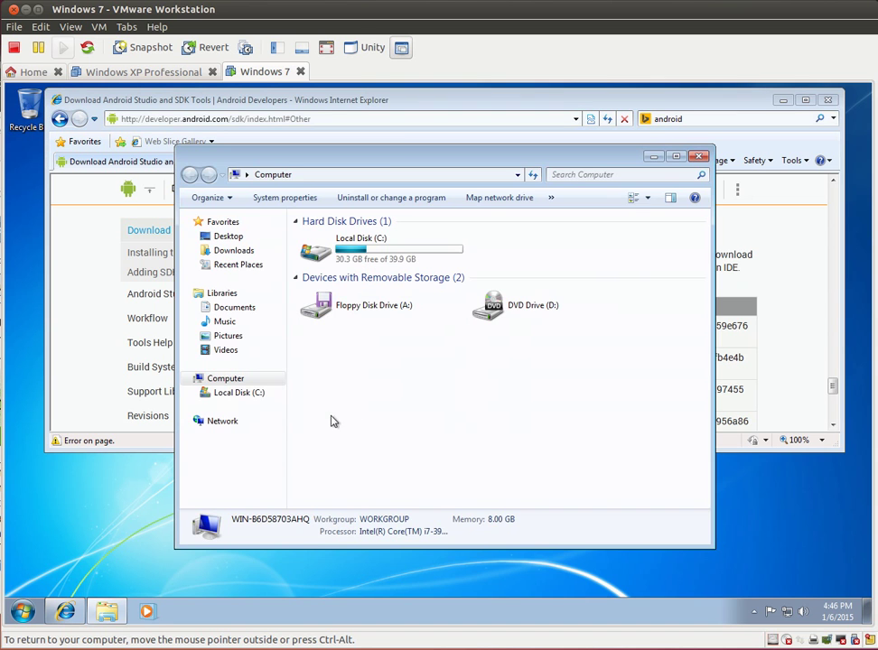
pyautogui.moveTo(404, 147); pyautogui.dragTo(425, 304)
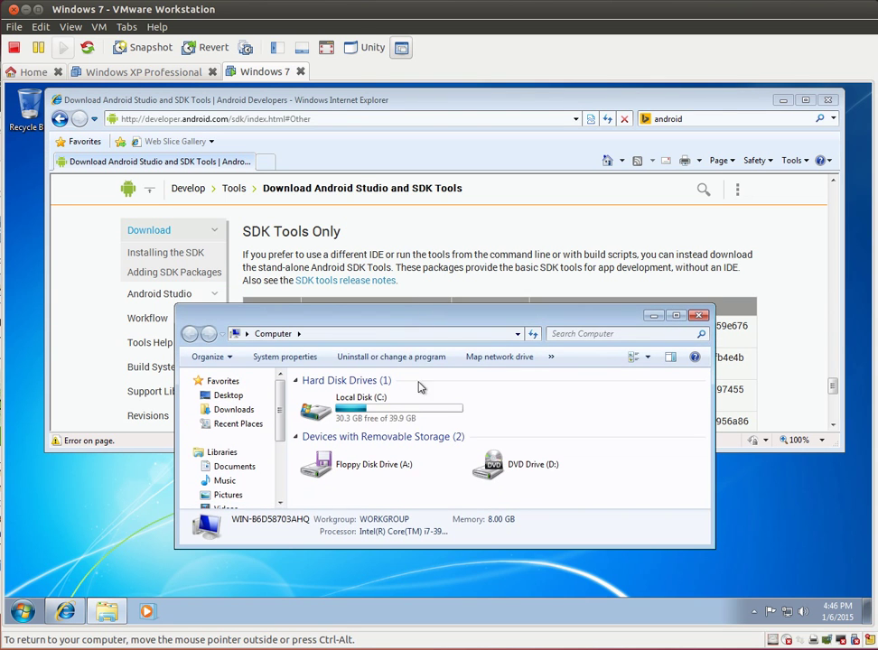
pyautogui.click(388, 420)
pyautogui.doubleClick(389, 420)
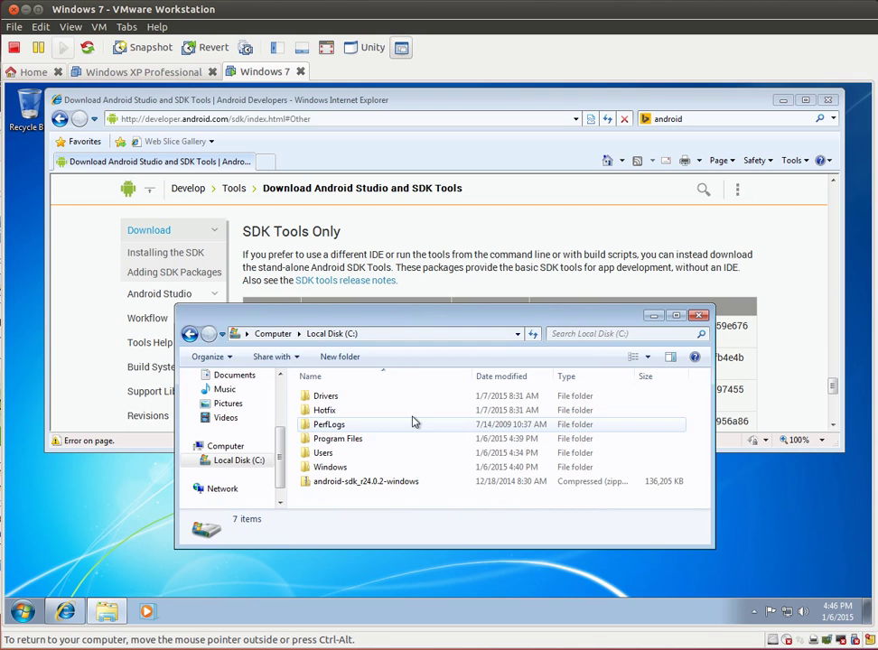
# Extract the android-sdk_r24.0.2-windows zip archive to C:\android-sdk_r24.0.2-windows and close the folder window of extracted files.
pyautogui.click(379, 482)
pyautogui.moveTo(433, 336); pyautogui.dragTo(449, 386)
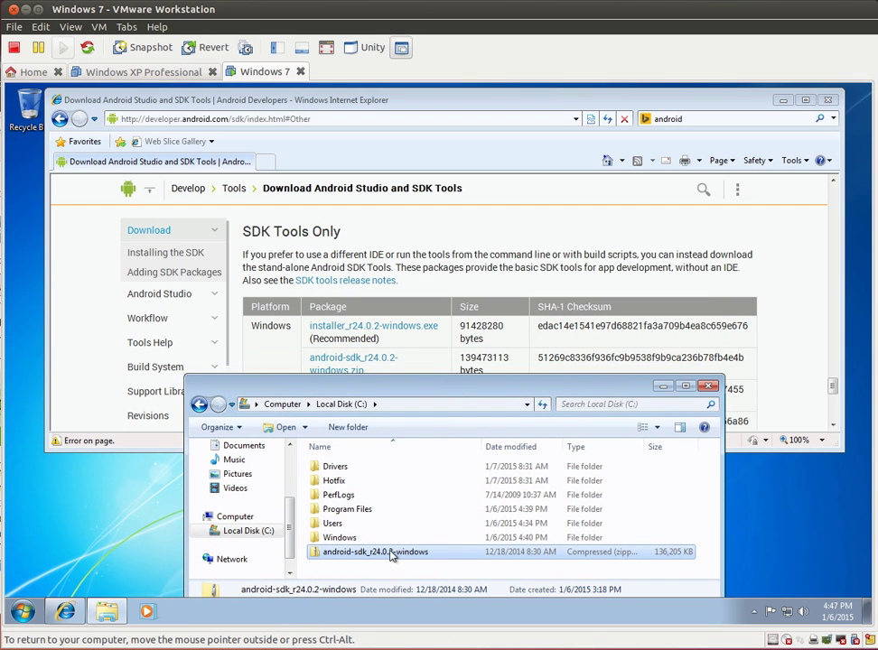
pyautogui.rightClick(392, 557)
pyautogui.click(461, 387)
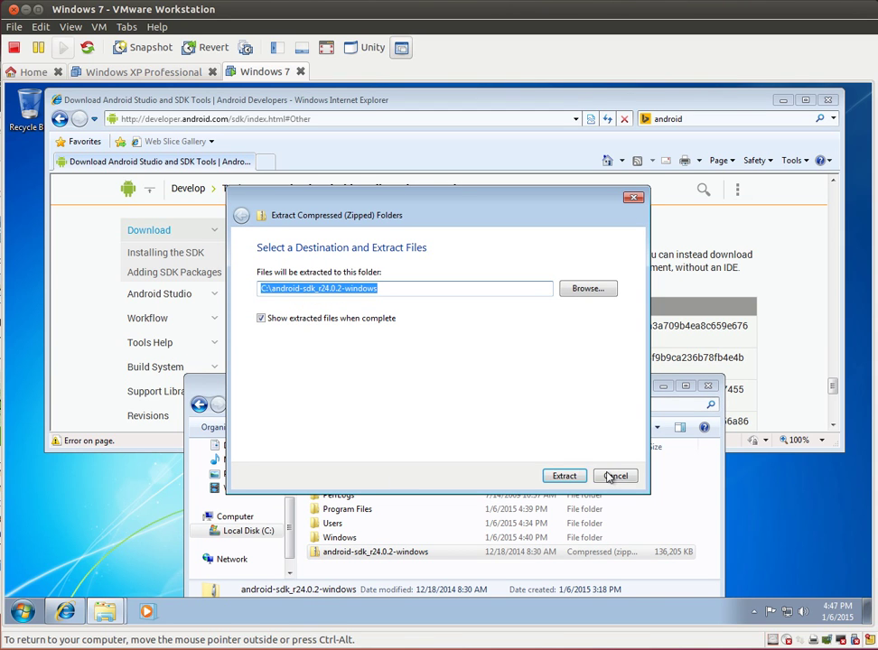
pyautogui.click(580, 480)
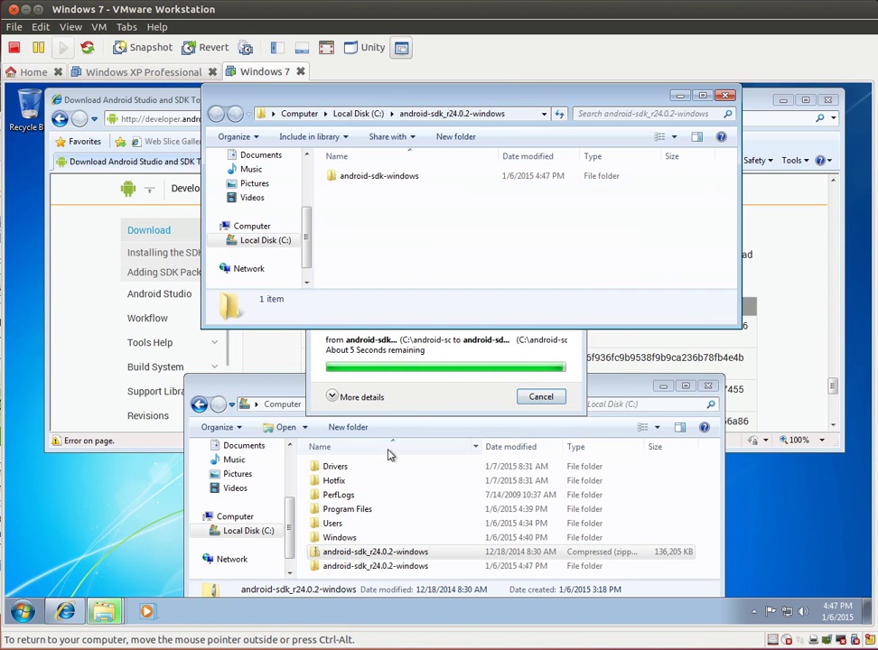
pyautogui.click(727, 96)
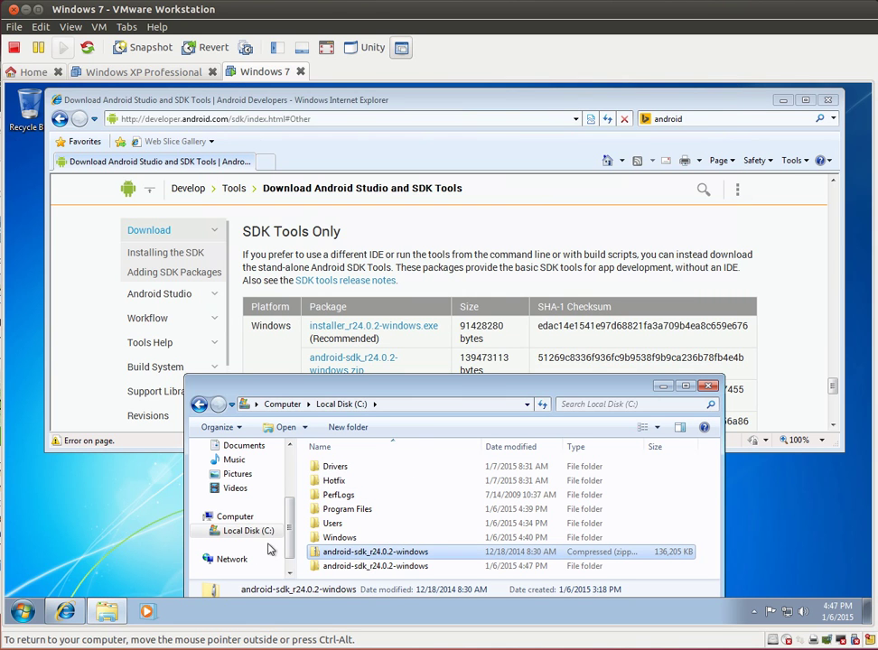
# Widen the explorer's folder tree and open the android-sdk-windows folder inside the extracted android-sdk_r24.0.2-windows folder.
pyautogui.click(206, 531)
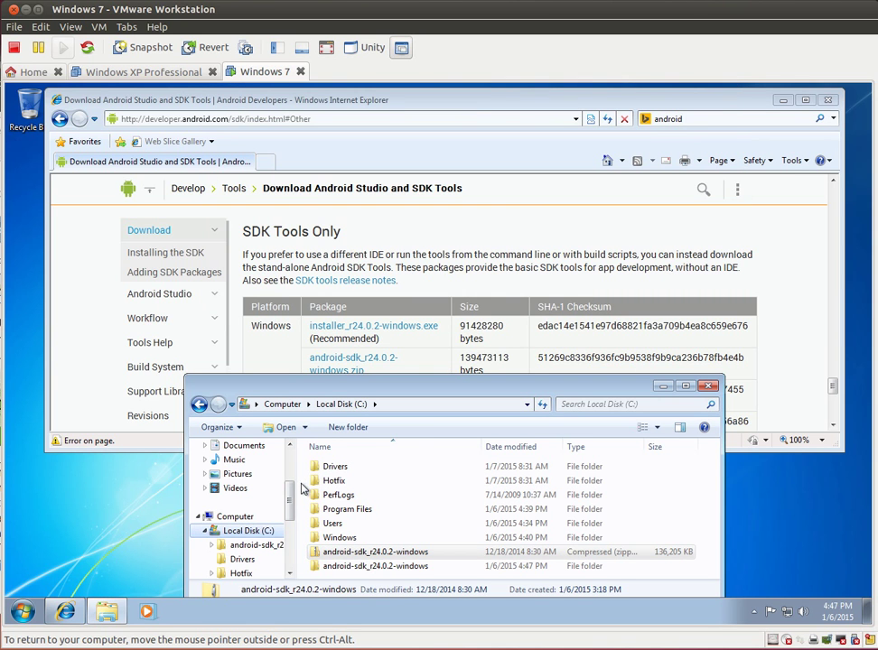
pyautogui.moveTo(294, 483); pyautogui.dragTo(357, 492)
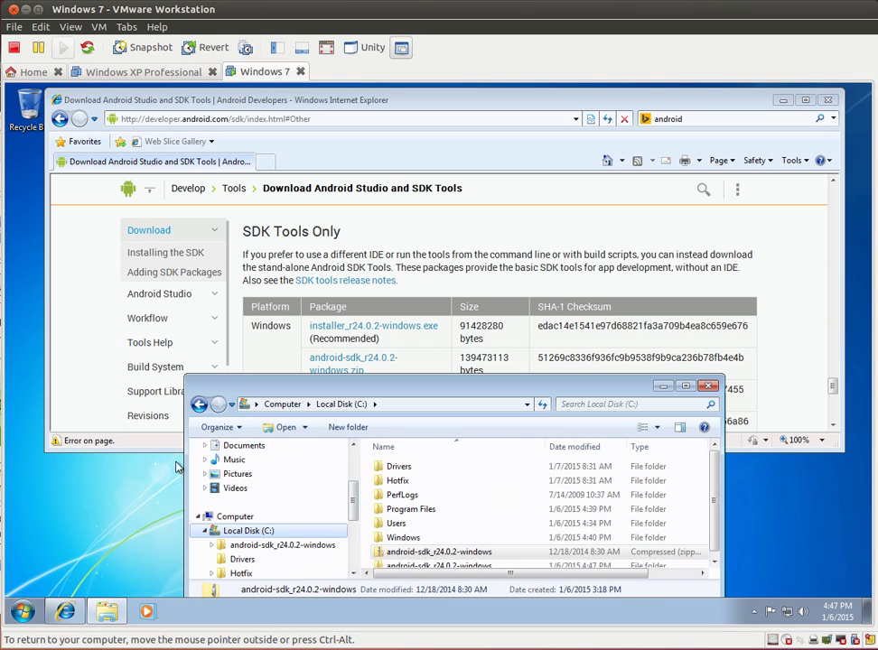
pyautogui.moveTo(187, 461); pyautogui.dragTo(110, 462)
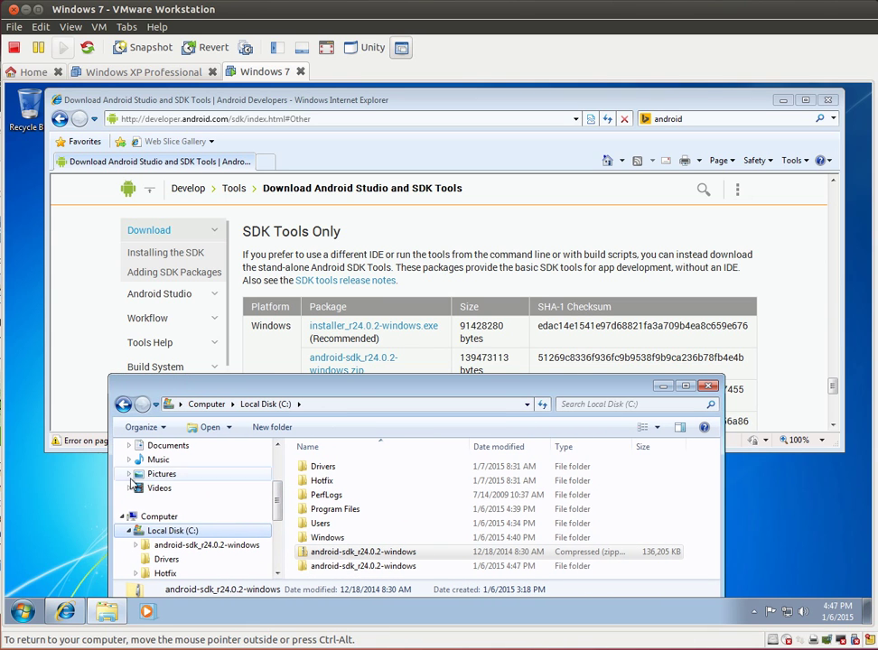
pyautogui.click(136, 545)
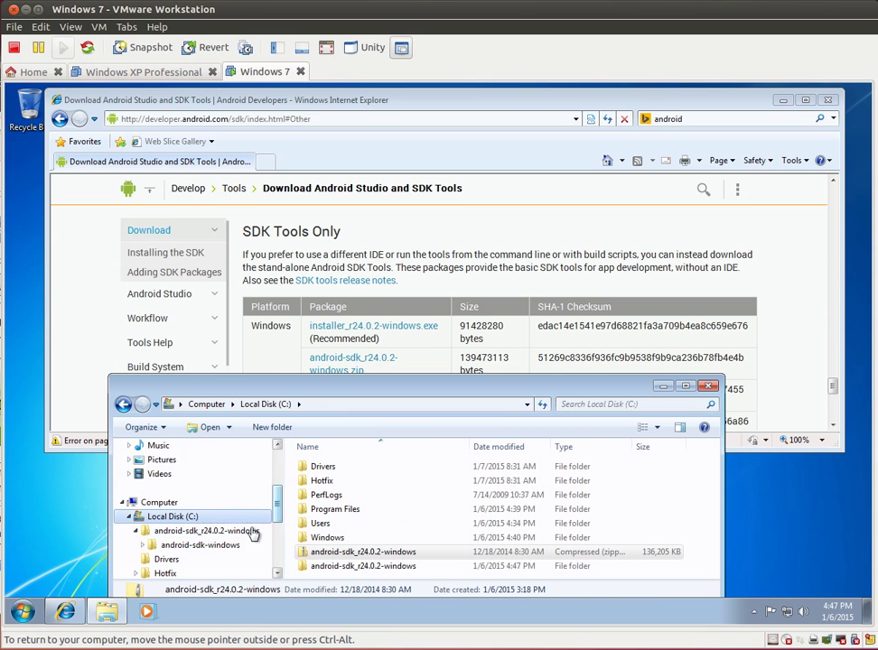
pyautogui.click(180, 547)
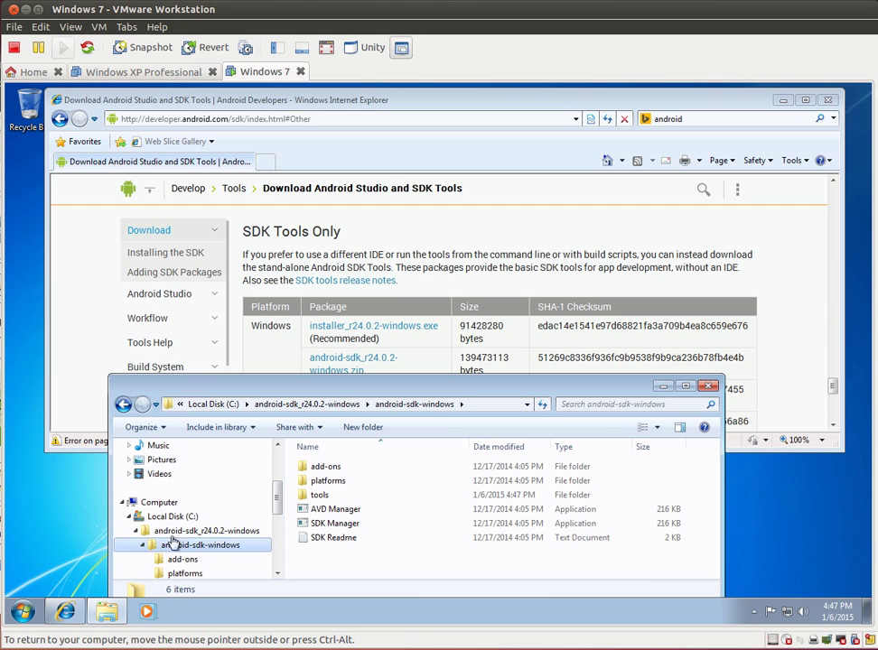
pyautogui.scroll(-1, 279, 499)
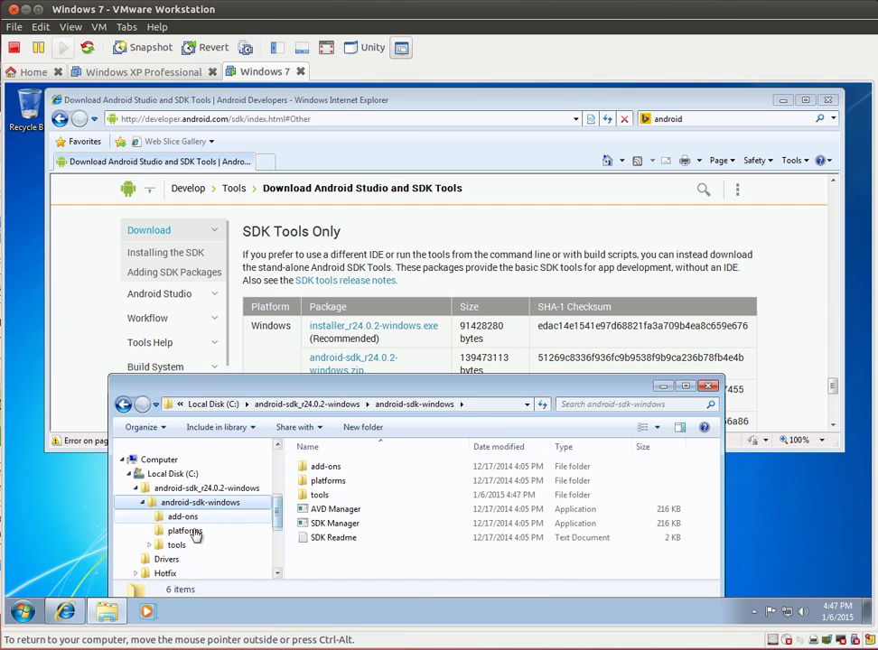
# Launch AVD Manager from the SDK folder, minimise the browser, view the virtual device list and close AVD Manager.
pyautogui.click(340, 512)
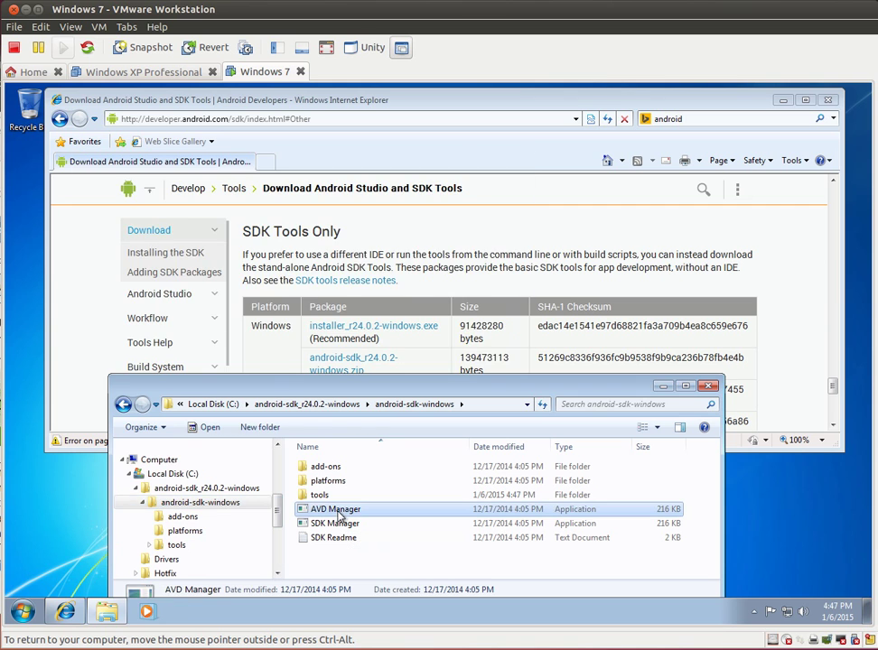
pyautogui.click(782, 99)
pyautogui.moveTo(427, 183); pyautogui.dragTo(390, 127)
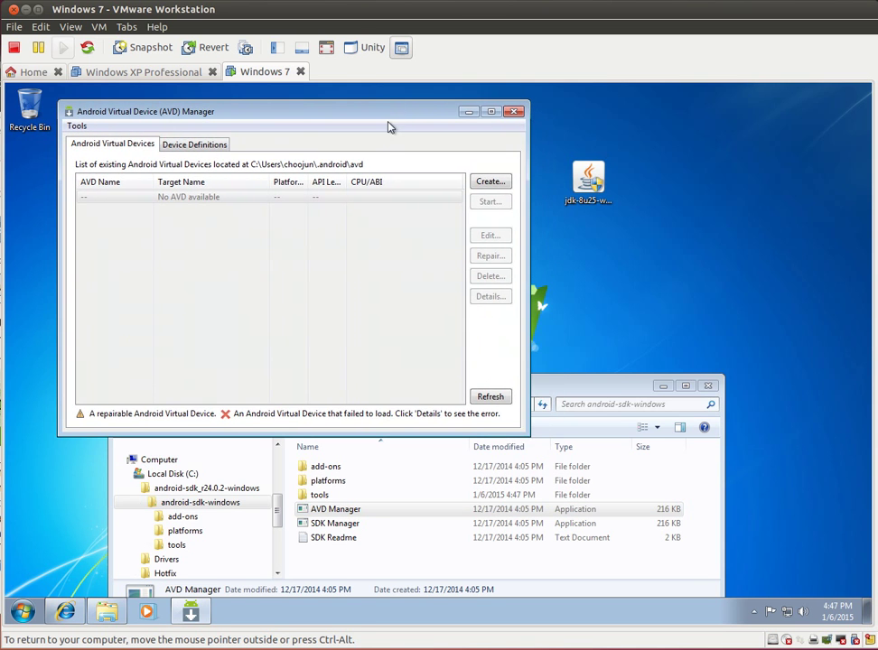
pyautogui.click(511, 112)
# Launch SDK Manager and select only SDK Platform, Samples for SDK and ARM EABI v7a System Image under Android 5.0.1 (API 21).
pyautogui.click(341, 524)
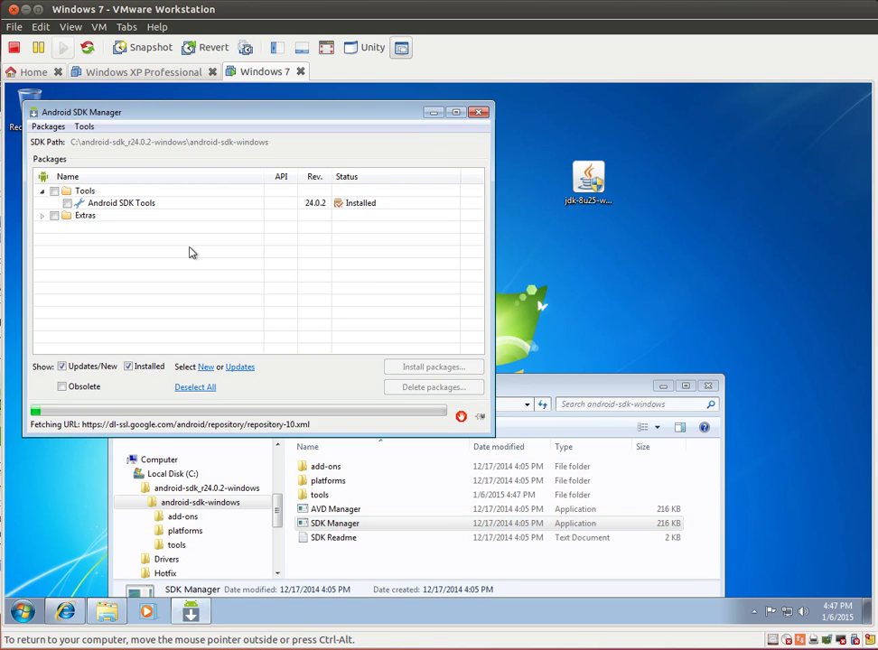
pyautogui.click(42, 191)
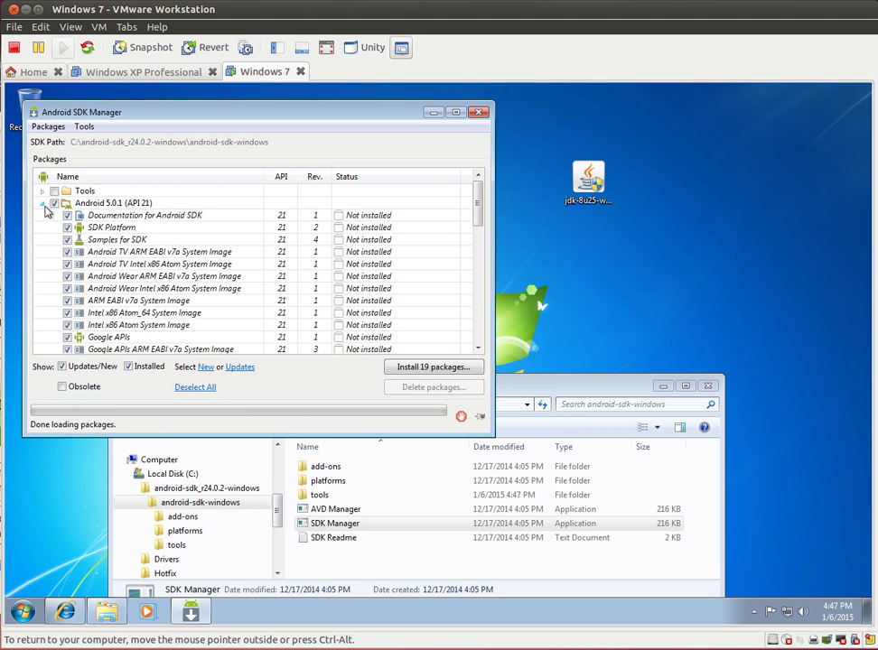
pyautogui.click(194, 386)
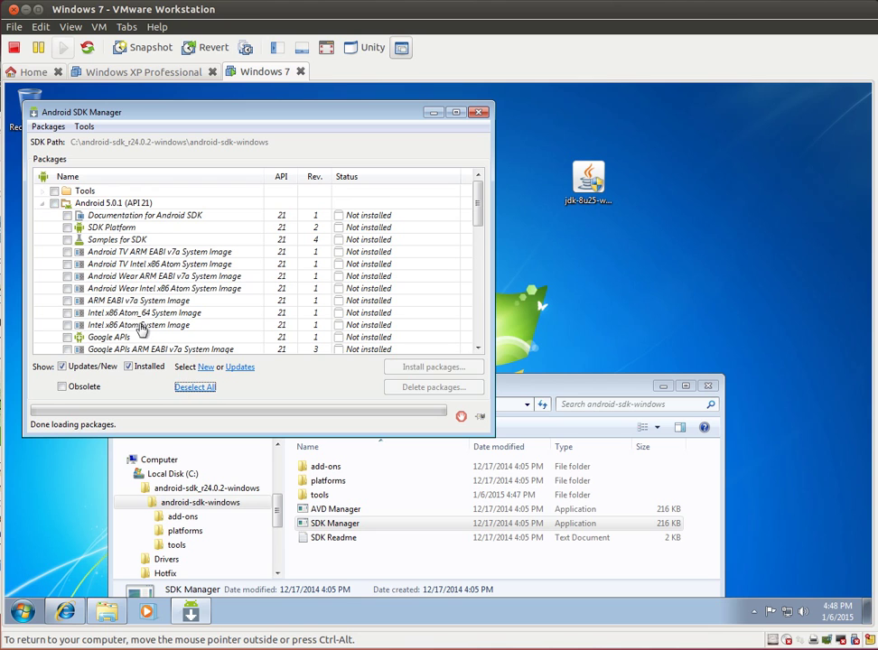
pyautogui.click(67, 228)
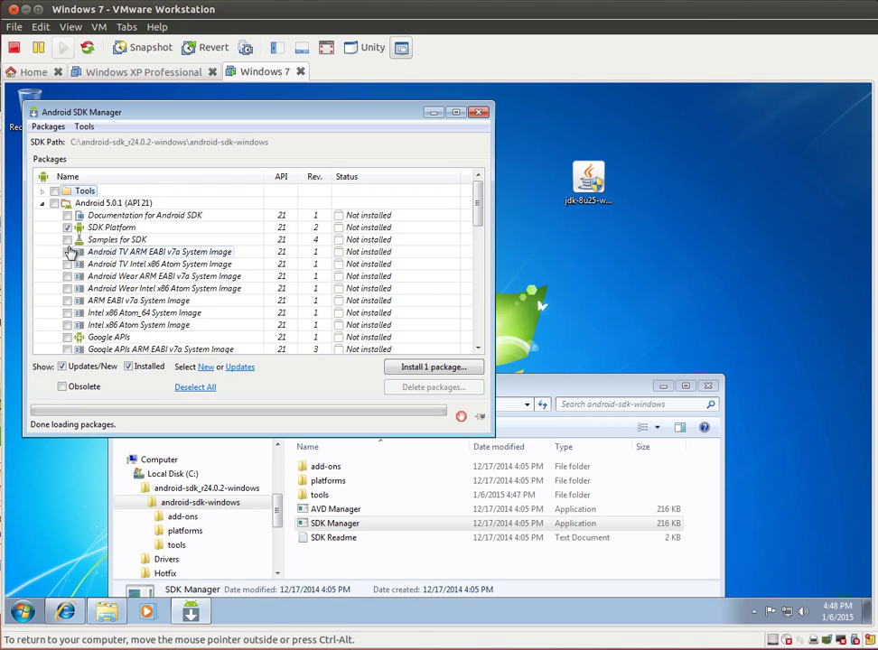
pyautogui.click(66, 240)
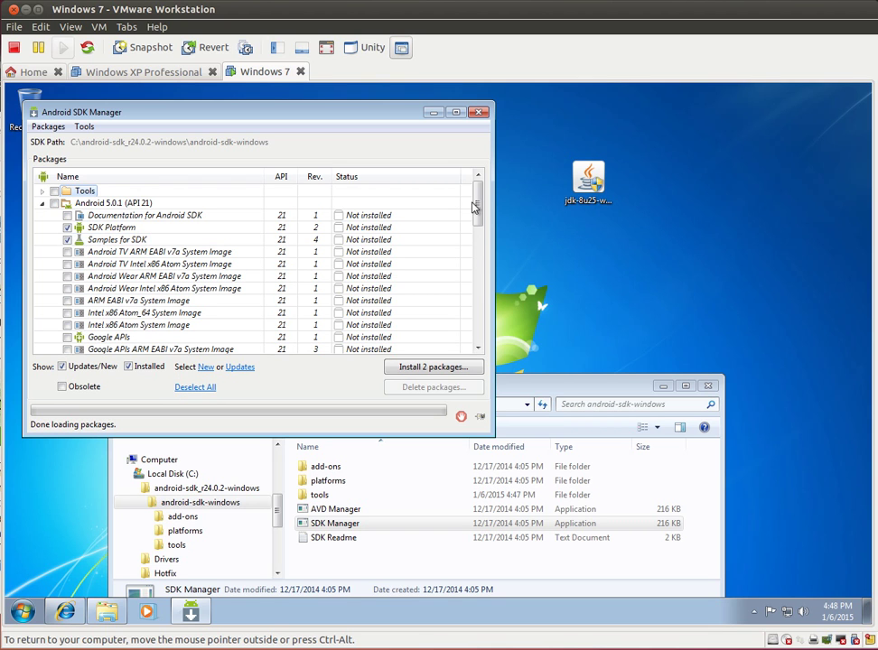
pyautogui.moveTo(474, 207); pyautogui.dragTo(476, 227)
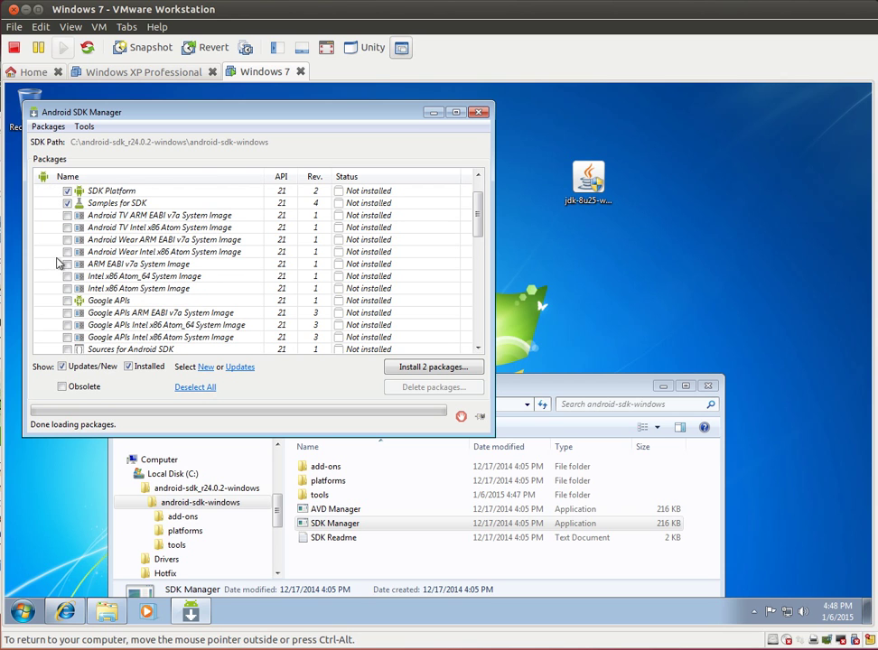
# Install the selected packages after accepting the Android SDK License, and move the log window beside SDK Manager.
pyautogui.click(449, 368)
pyautogui.click(437, 331)
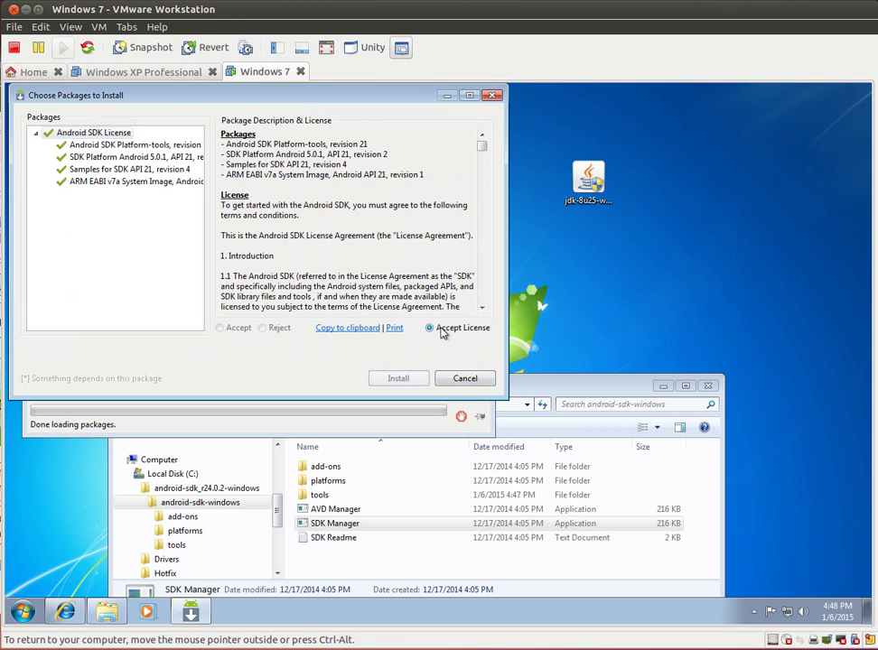
pyautogui.click(407, 379)
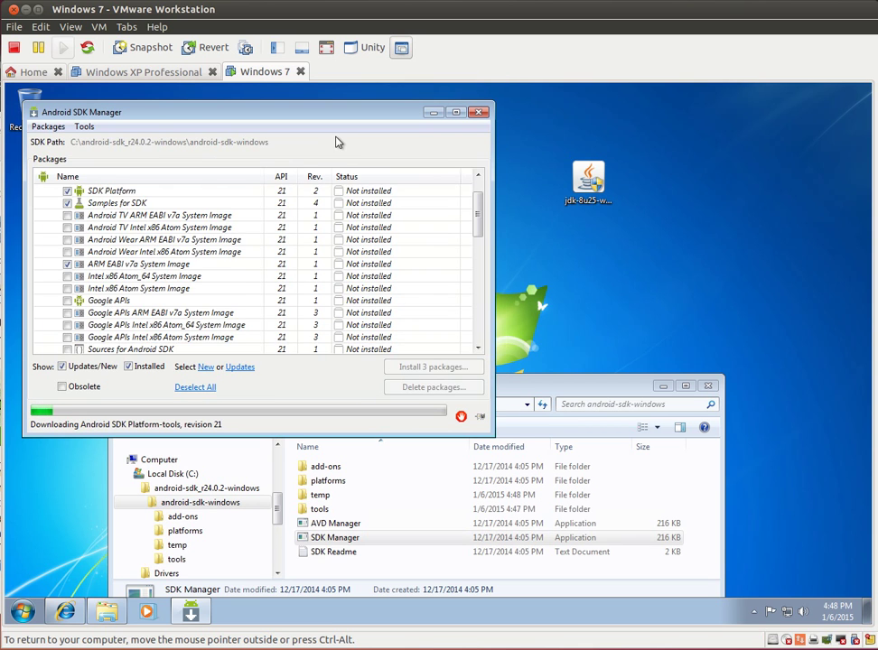
pyautogui.moveTo(330, 195); pyautogui.dragTo(617, 198)
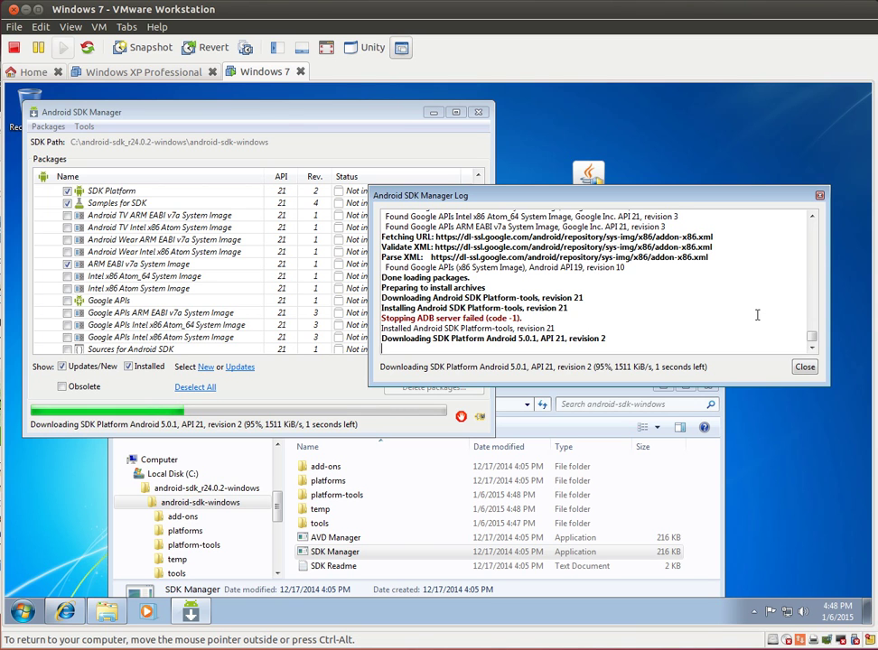
# Close the SDK Manager log once the packages have finished installing, and make the android-sdk-windows explorer window taller in front.
pyautogui.moveTo(736, 197); pyautogui.dragTo(734, 223)
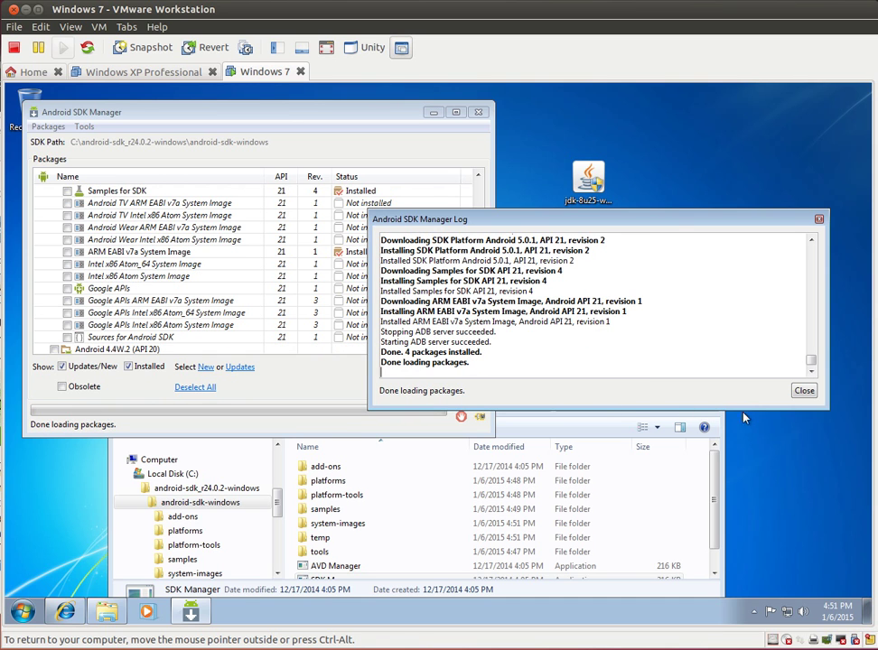
pyautogui.click(802, 391)
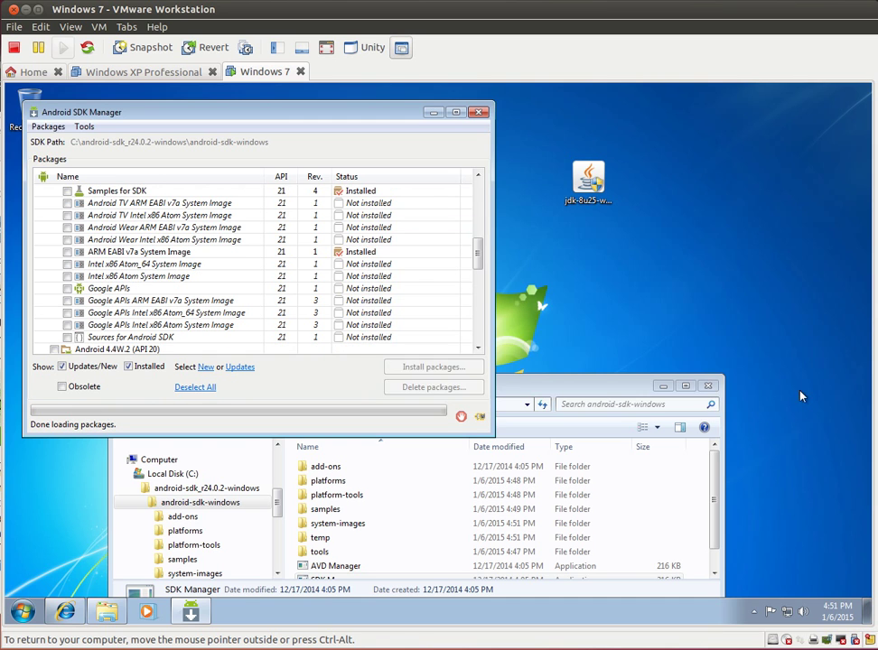
pyautogui.click(531, 391)
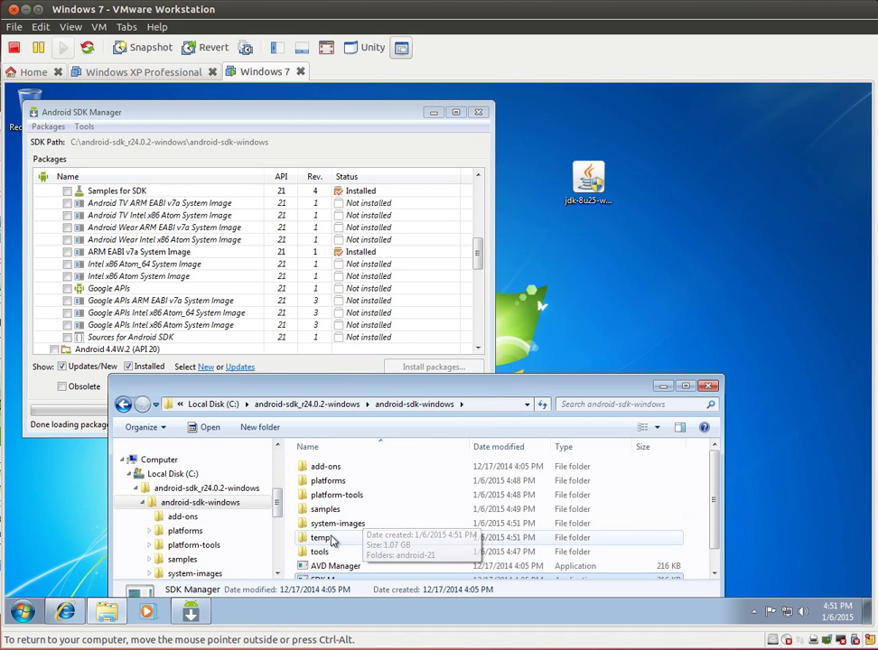
pyautogui.moveTo(714, 495); pyautogui.dragTo(713, 504)
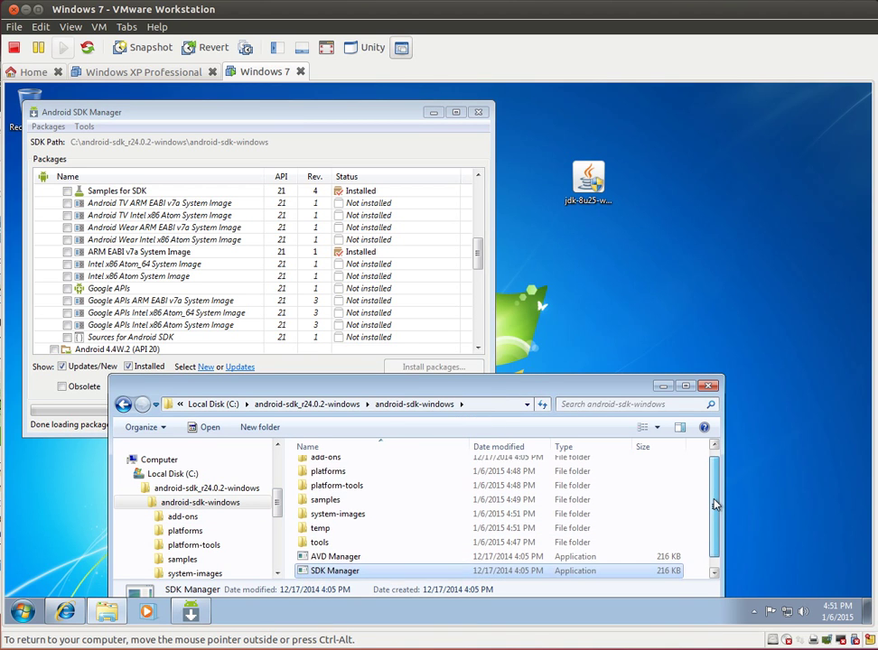
pyautogui.moveTo(635, 375); pyautogui.dragTo(636, 348)
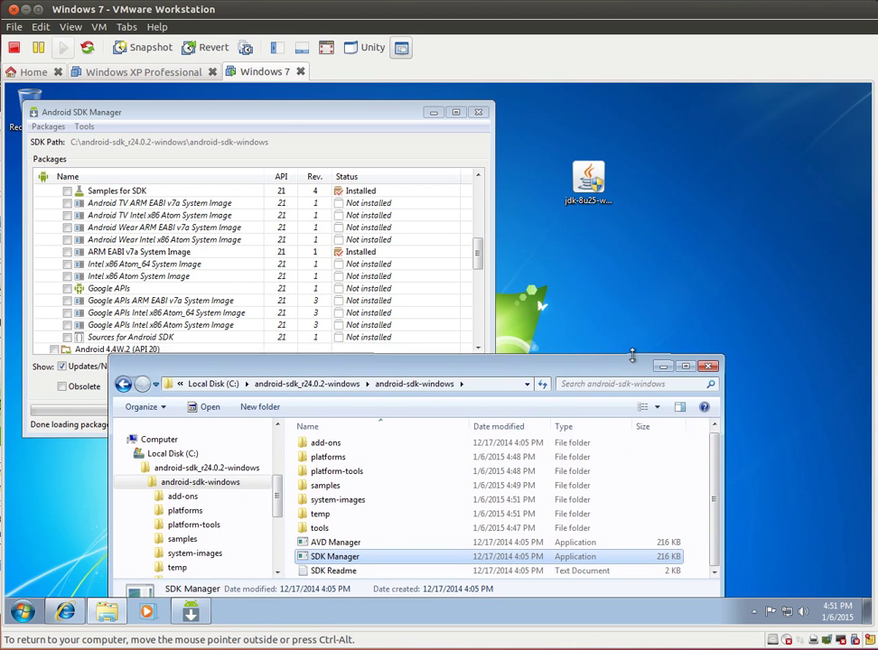
# Launch AVD Manager from the SDK folder and browse its list of known device definitions.
pyautogui.click(332, 542)
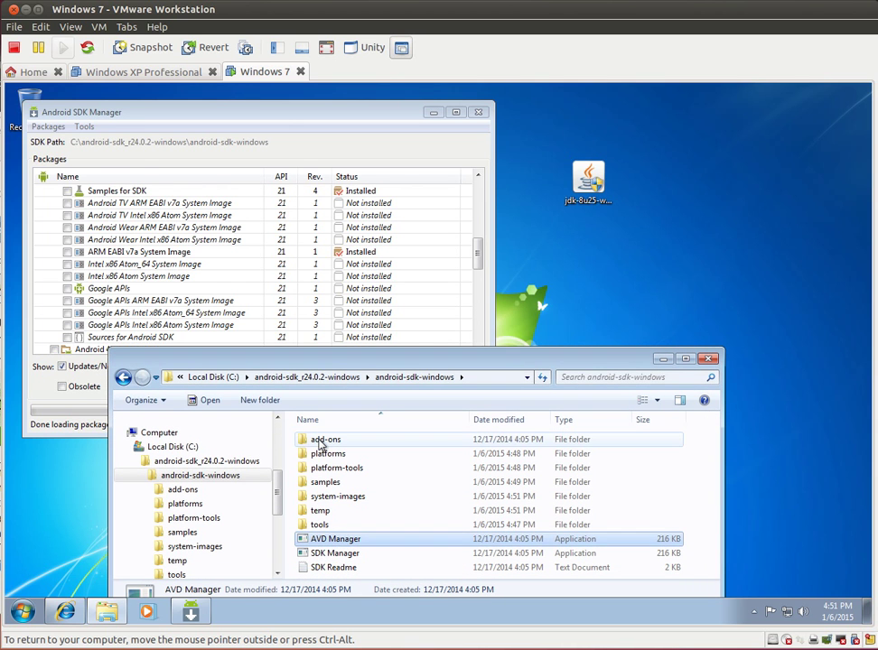
pyautogui.click(194, 144)
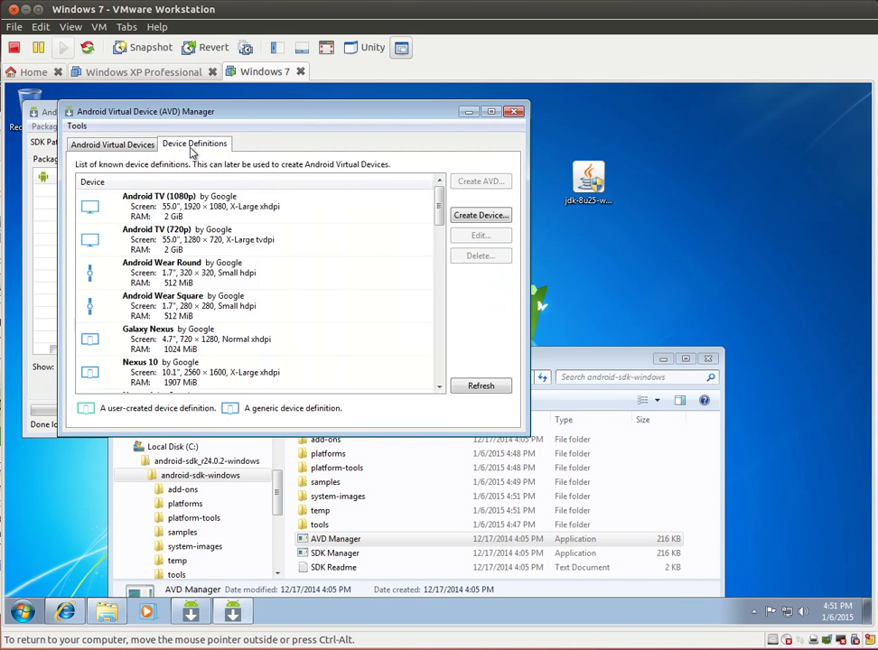
pyautogui.scroll(-4, 435, 226)
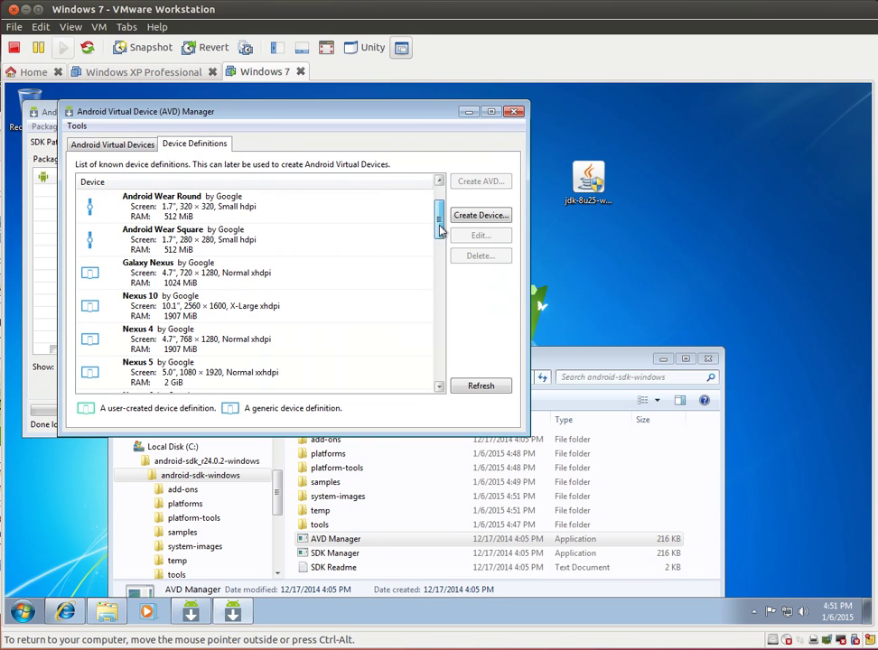
# Start a new AVD from the Nexus 4 device definition and view the available CPU/ABI options.
pyautogui.click(173, 281)
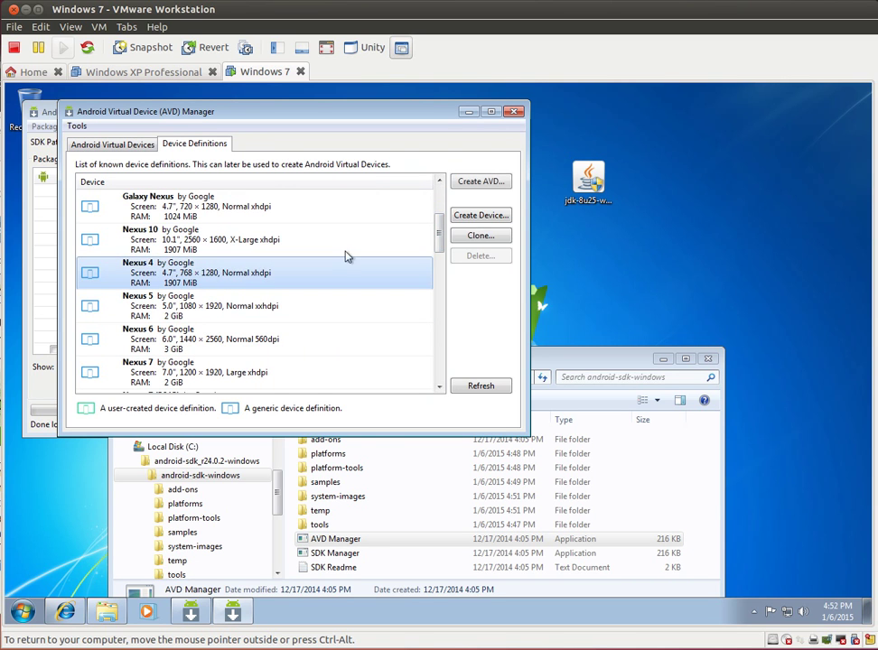
pyautogui.click(481, 184)
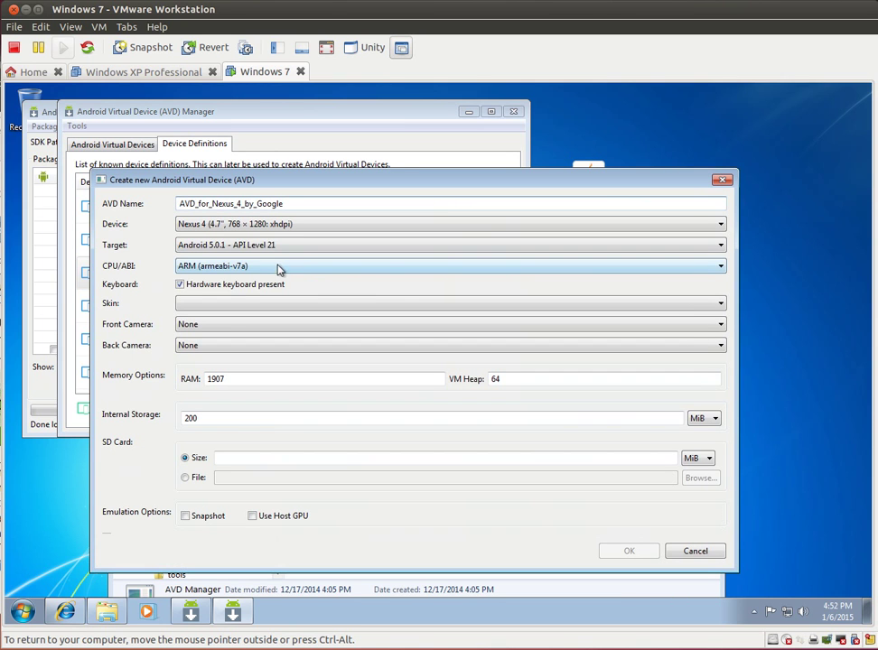
pyautogui.click(277, 268)
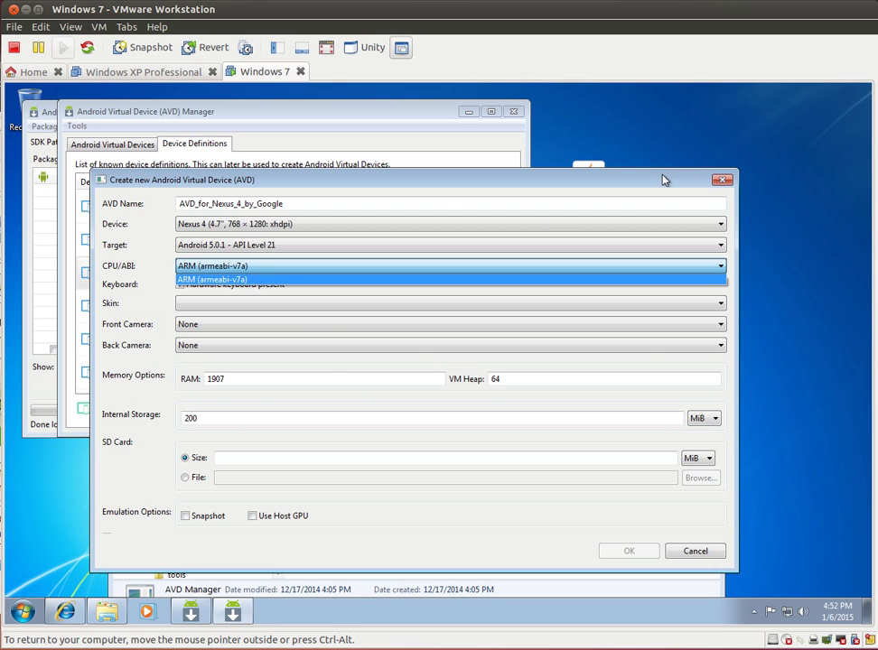
# Dismiss the new AVD form without creating a device, and close both AVD Manager and SDK Manager.
pyautogui.click(731, 182)
pyautogui.click(731, 182)
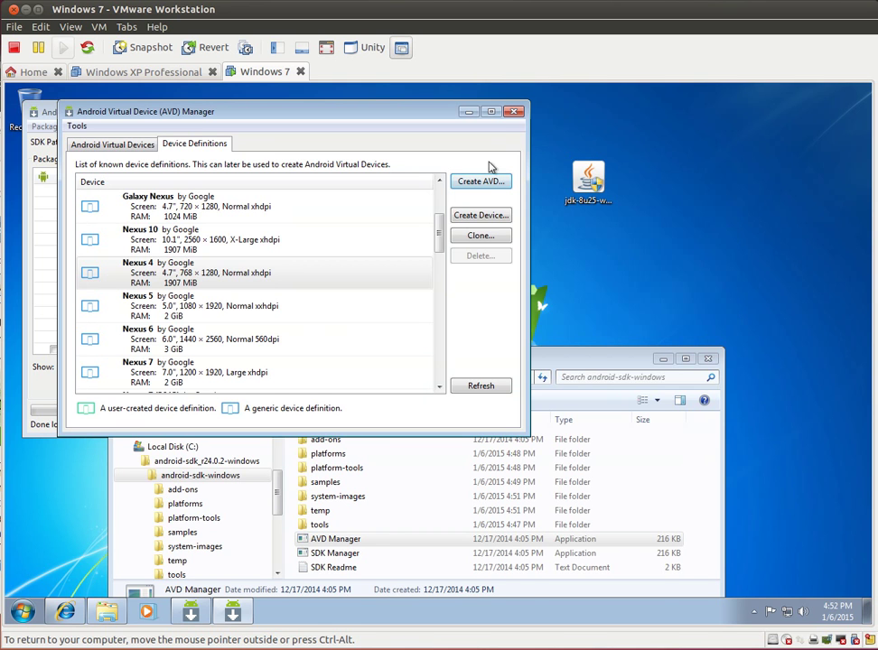
pyautogui.click(513, 111)
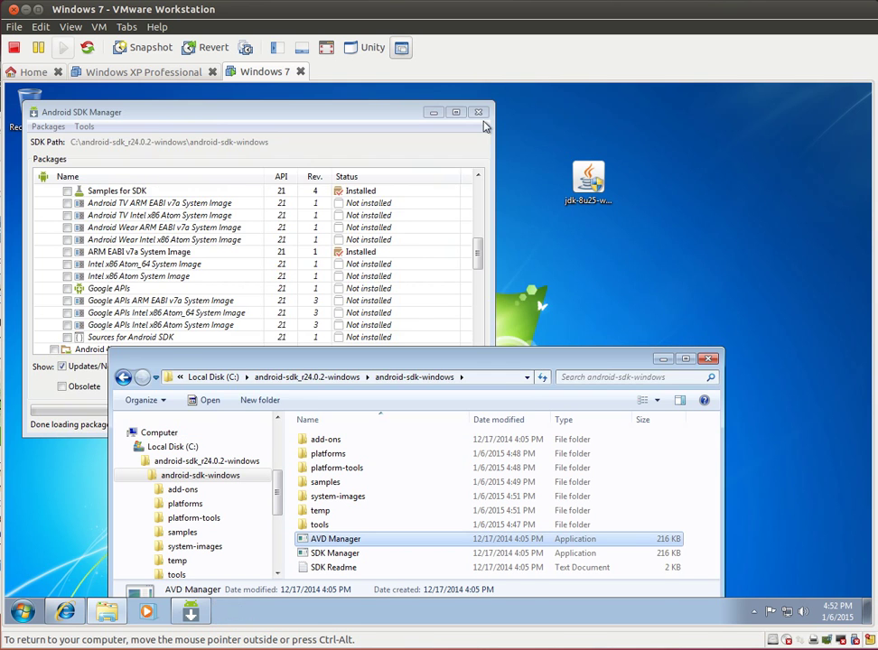
pyautogui.click(480, 113)
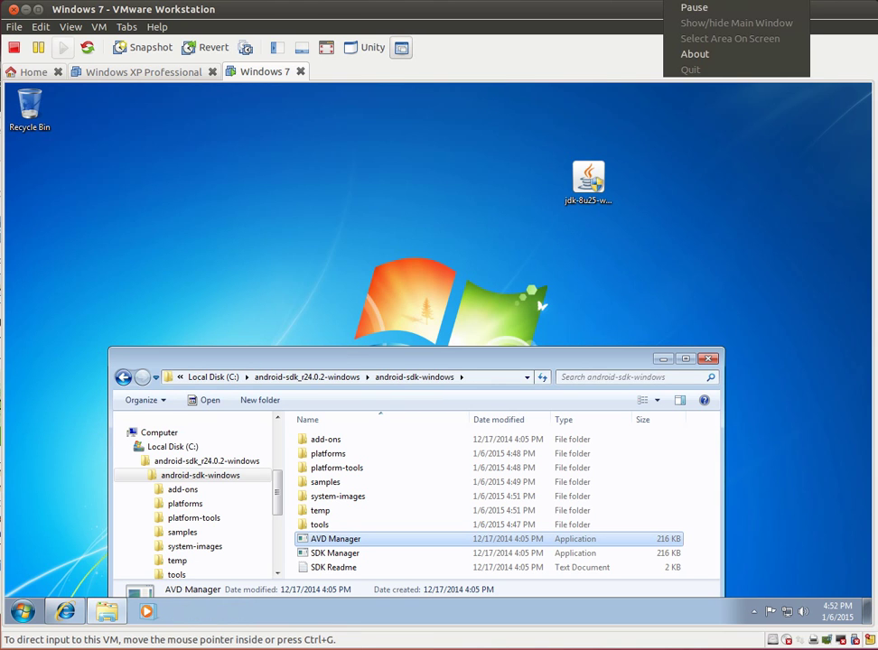